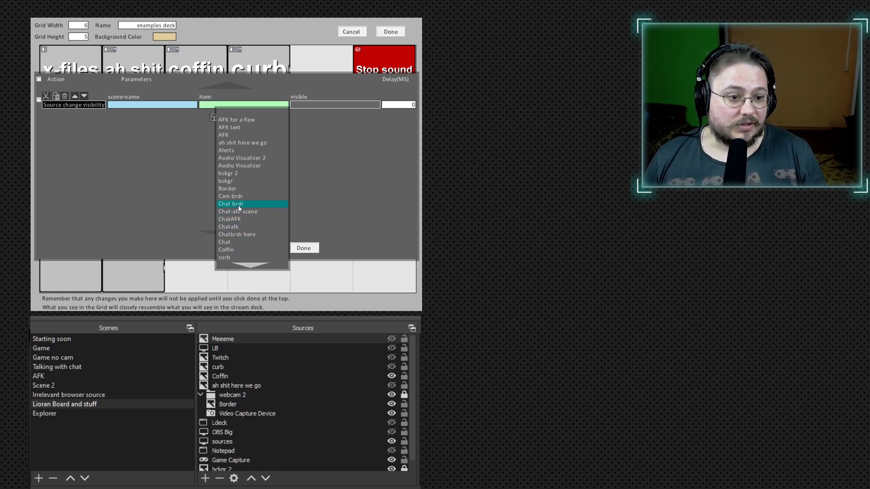
Set the visibility command's item to Meeeme and its visible setting to true
{"action": "scroll", "coordinate": [239, 207], "scroll_direction": "down", "scroll_amount": 5}
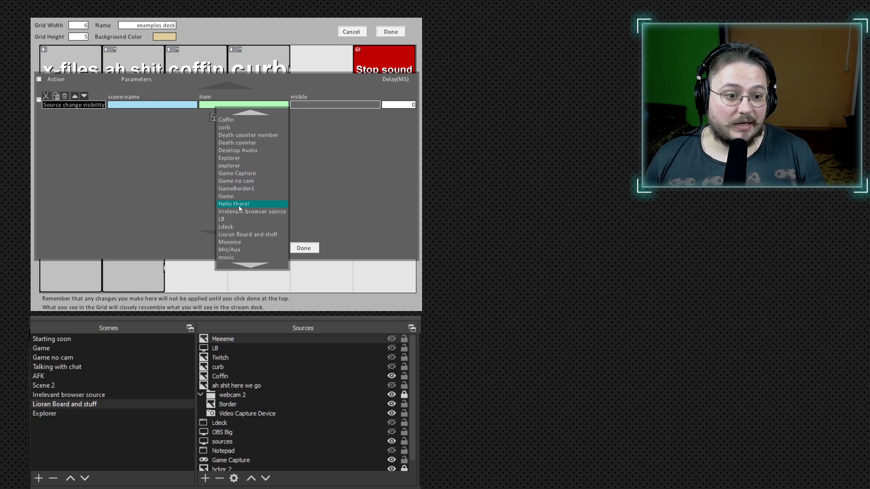
{"action": "scroll", "coordinate": [247, 226], "scroll_direction": "down", "scroll_amount": 3}
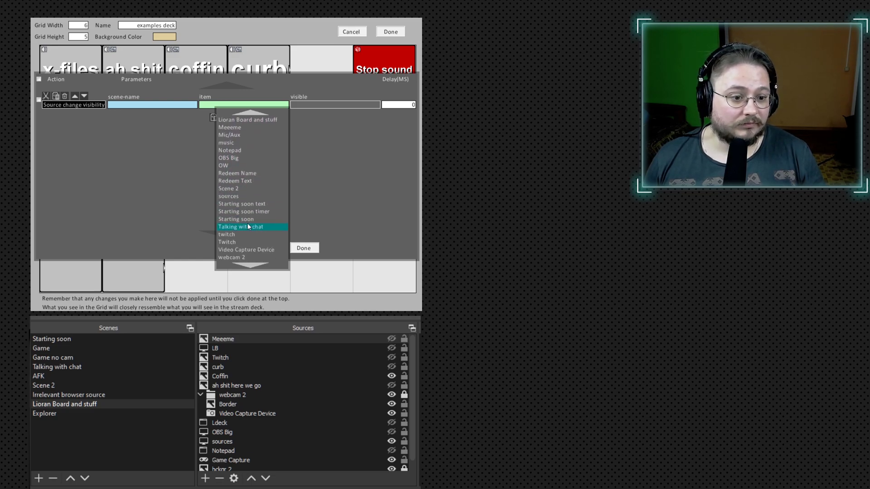
{"action": "scroll", "coordinate": [248, 226], "scroll_direction": "up", "scroll_amount": 7}
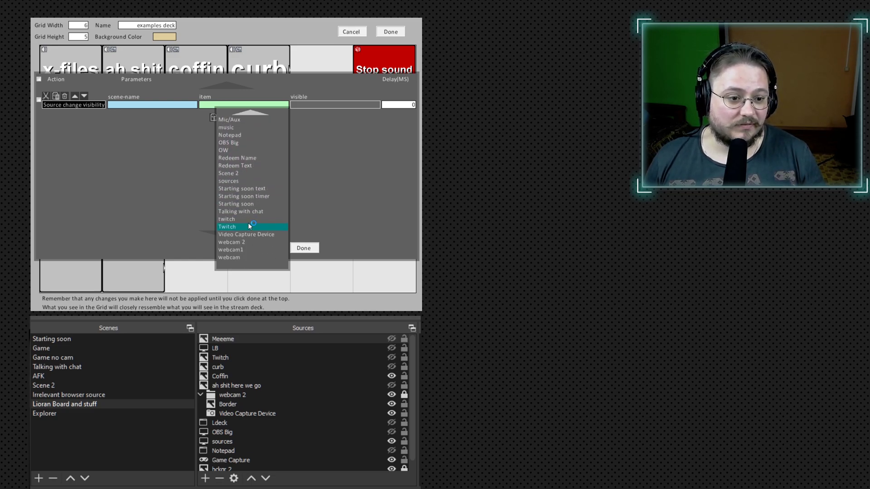
{"action": "scroll", "coordinate": [248, 227], "scroll_direction": "up", "scroll_amount": 5}
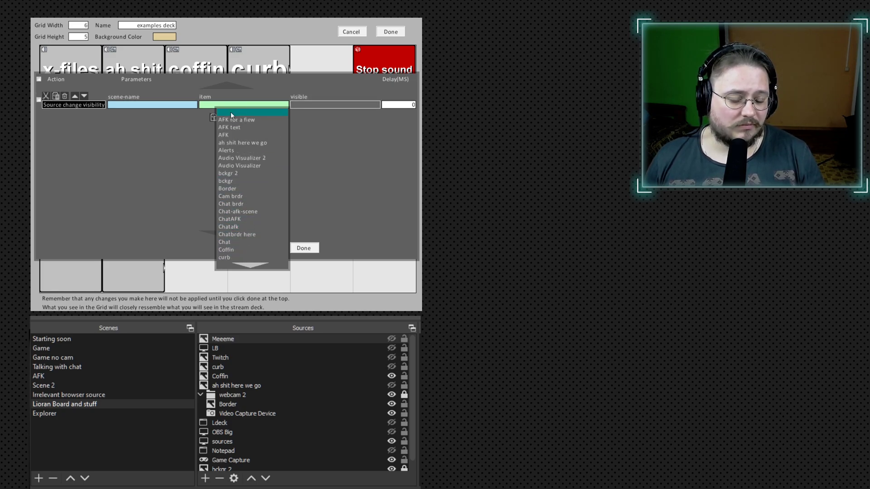
{"action": "type", "text": "mee"}
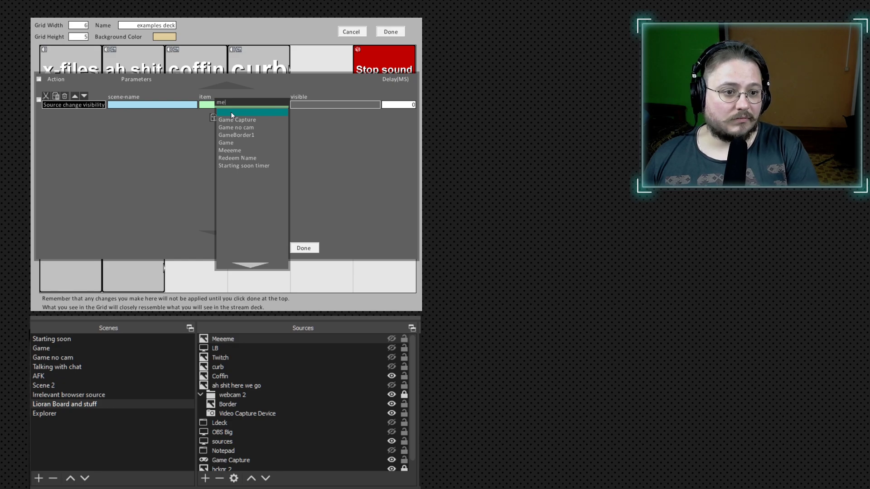
{"action": "left_click", "coordinate": [237, 120]}
{"action": "left_click", "coordinate": [335, 105]}
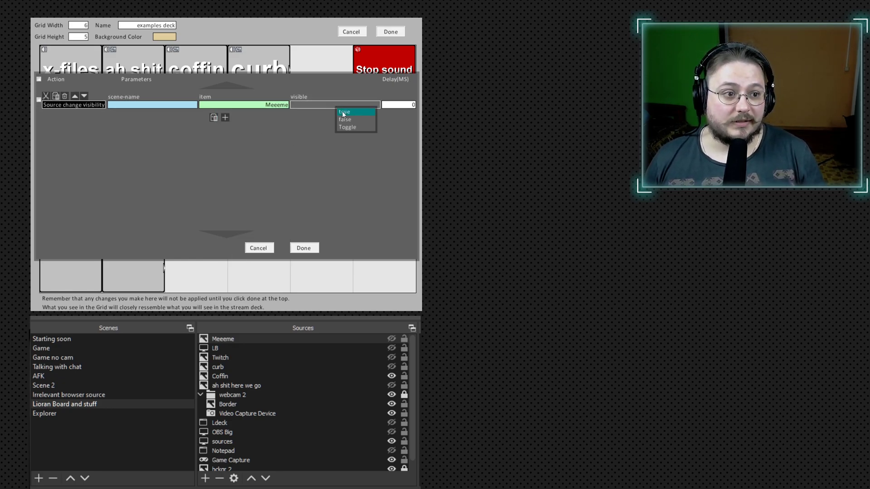
{"action": "left_click", "coordinate": [343, 112]}
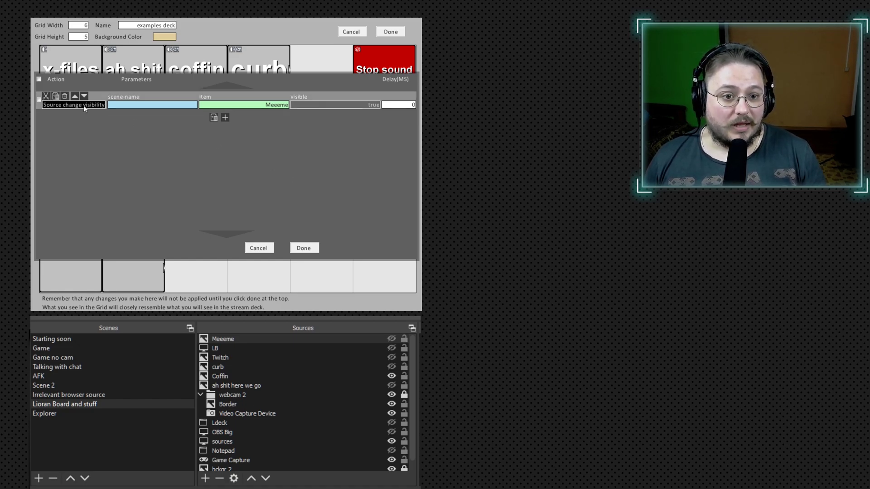
Duplicate the command, set the copy to false with a 5000 ms delay, and save
{"action": "left_click", "coordinate": [214, 117]}
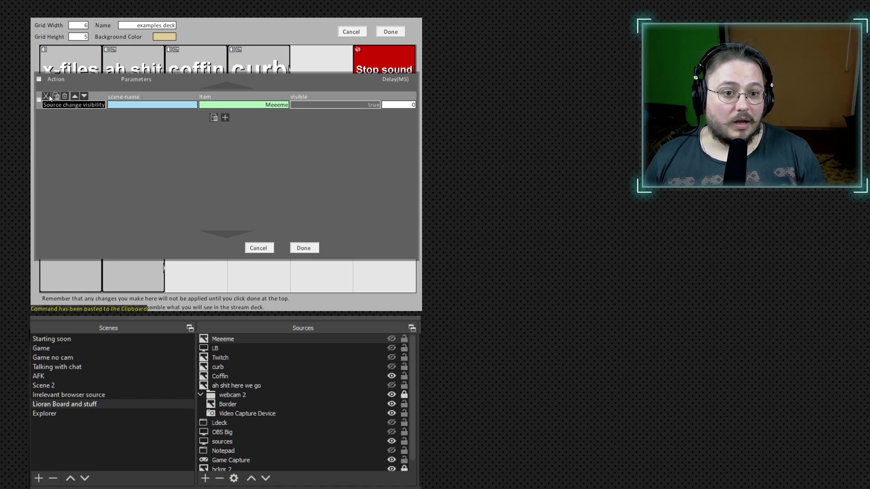
{"action": "left_click", "coordinate": [213, 118]}
{"action": "left_click", "coordinate": [357, 122]}
{"action": "left_click", "coordinate": [371, 140]}
{"action": "left_click", "coordinate": [412, 122]}
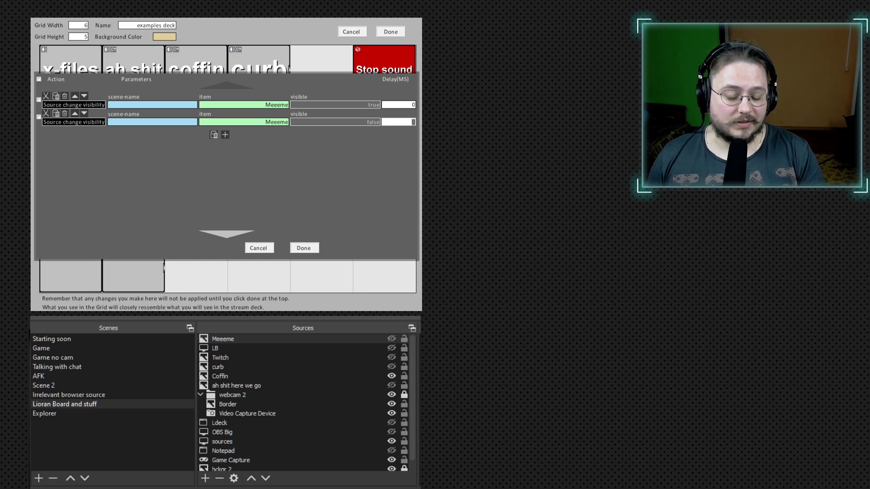
{"action": "type", "text": "5000"}
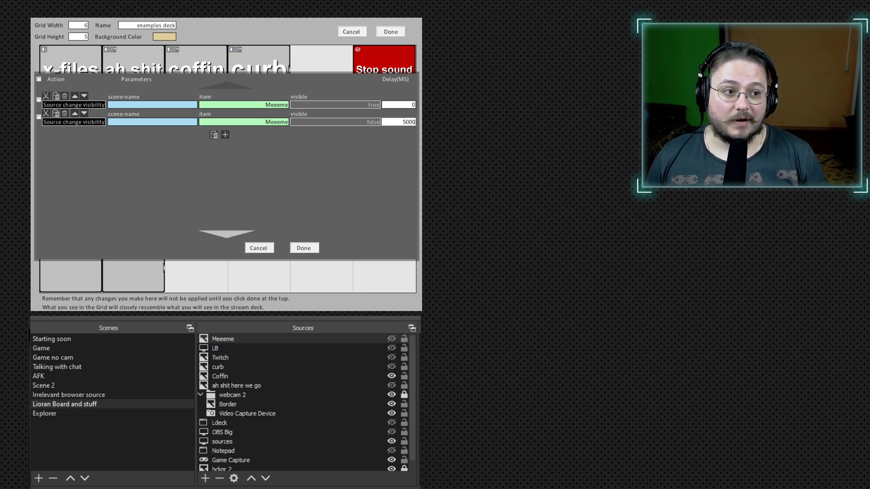
{"action": "key", "text": "ctrl+a"}
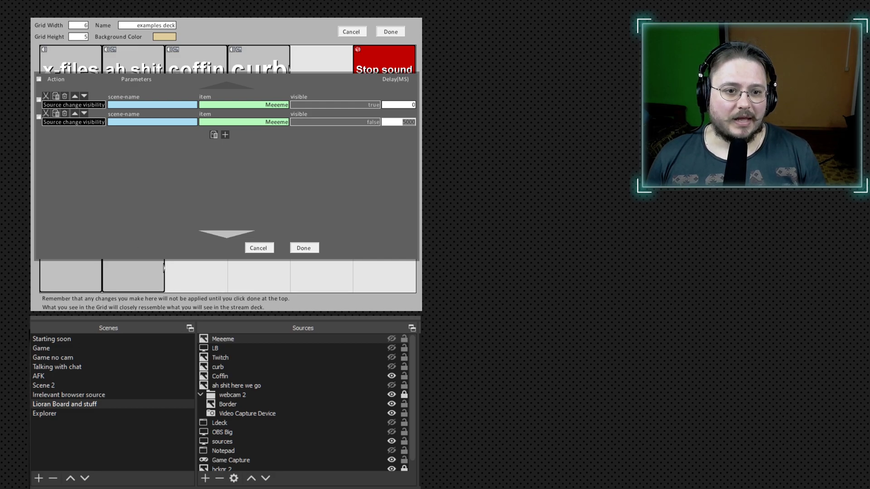
{"action": "left_click", "coordinate": [303, 250]}
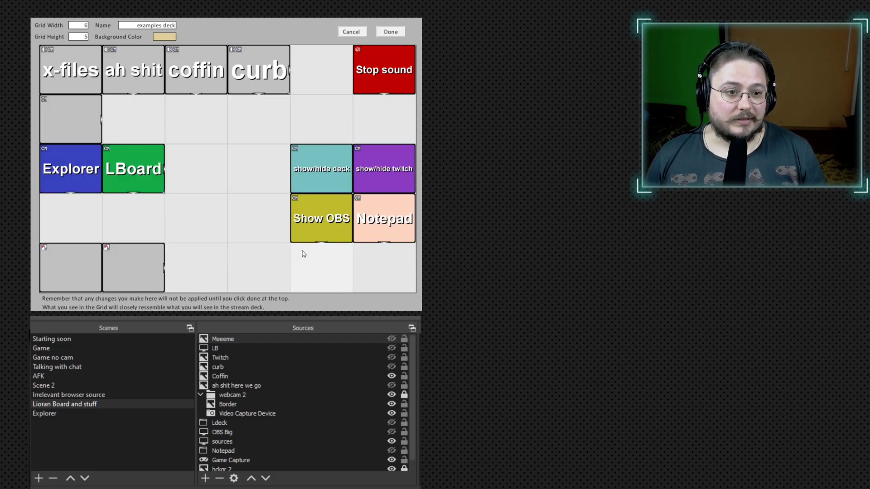
{"action": "left_click", "coordinate": [388, 36]}
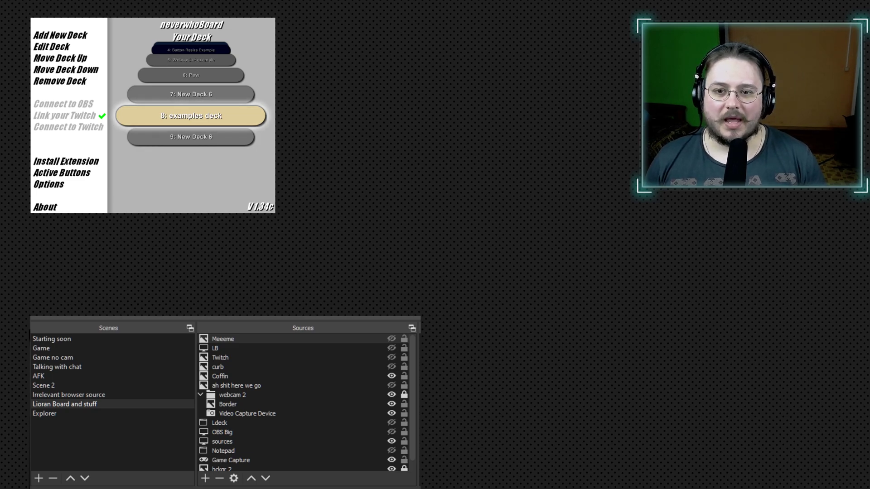
Reopen the examples deck and right-click the empty button below x-files
{"action": "scroll", "coordinate": [120, 153], "scroll_direction": "down", "scroll_amount": 1}
{"action": "scroll", "coordinate": [178, 96], "scroll_direction": "up", "scroll_amount": 1}
{"action": "double_click", "coordinate": [179, 114]}
{"action": "right_click", "coordinate": [83, 123]}
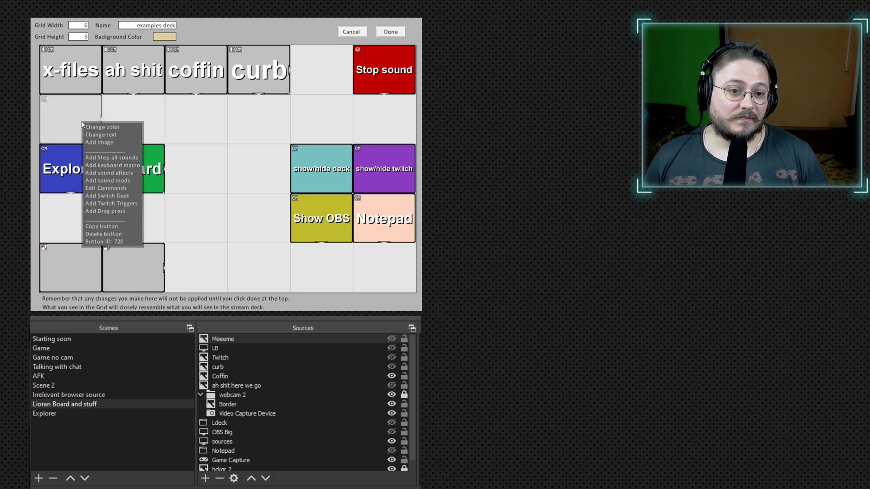
Add a new Math: Random command to the button's command list
{"action": "left_click", "coordinate": [115, 188]}
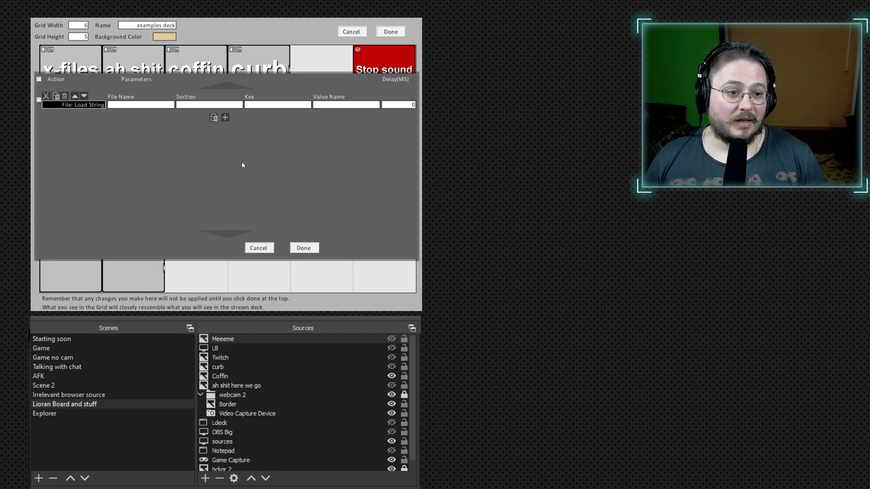
{"action": "left_click", "coordinate": [225, 118]}
{"action": "left_click", "coordinate": [72, 123]}
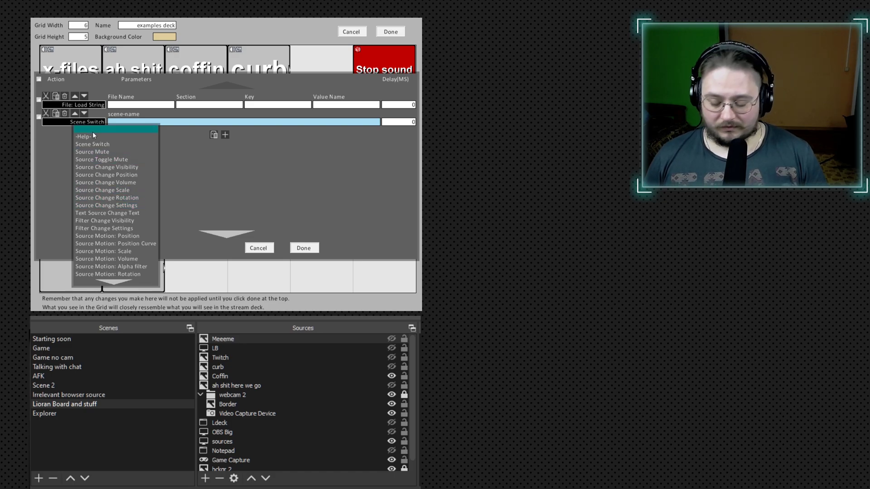
{"action": "type", "text": "rand"}
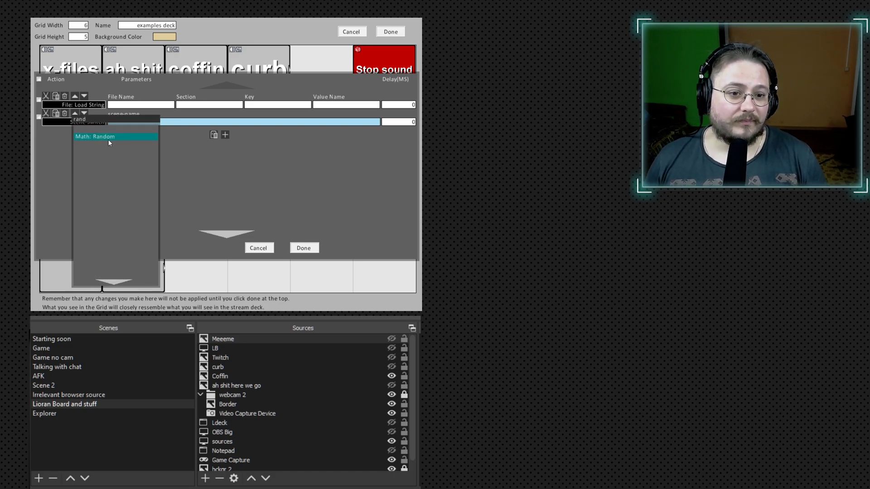
{"action": "left_click", "coordinate": [107, 137]}
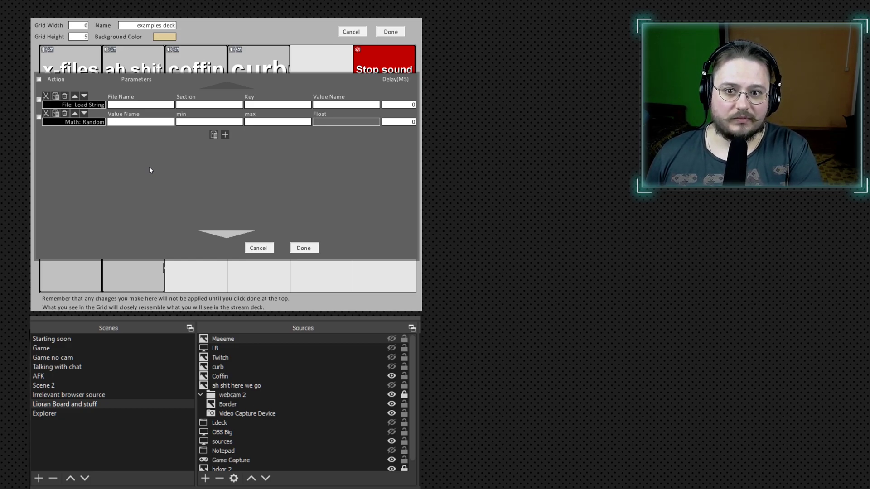
Store a whole number 0–3 in meme_select and move it above File: Load String
{"action": "type", "text": "meme_"}
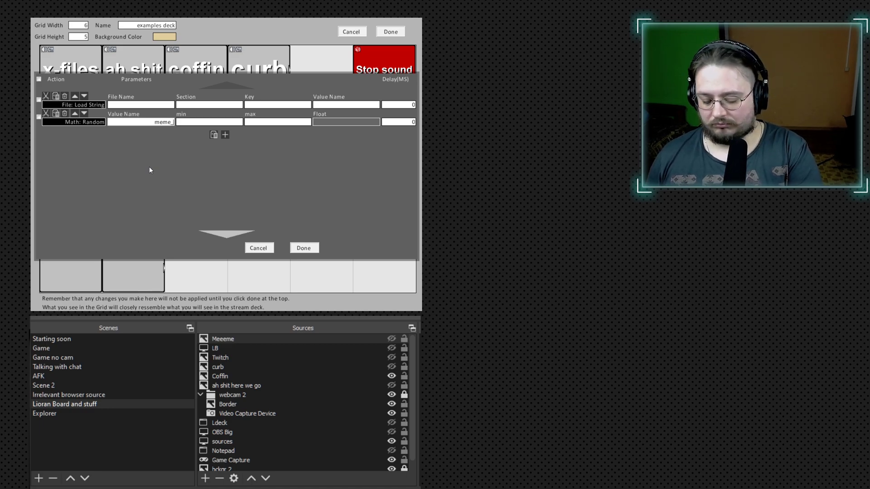
{"action": "type", "text": "select"}
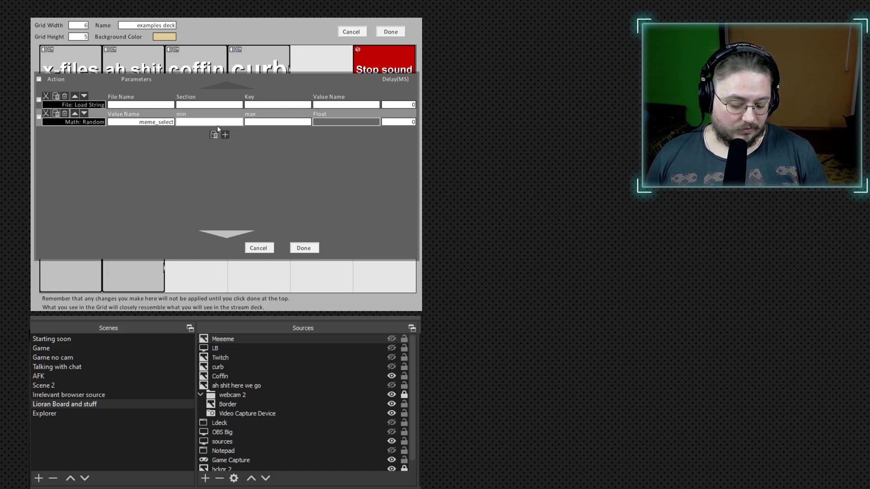
{"action": "left_click", "coordinate": [251, 124]}
{"action": "type", "text": "3"}
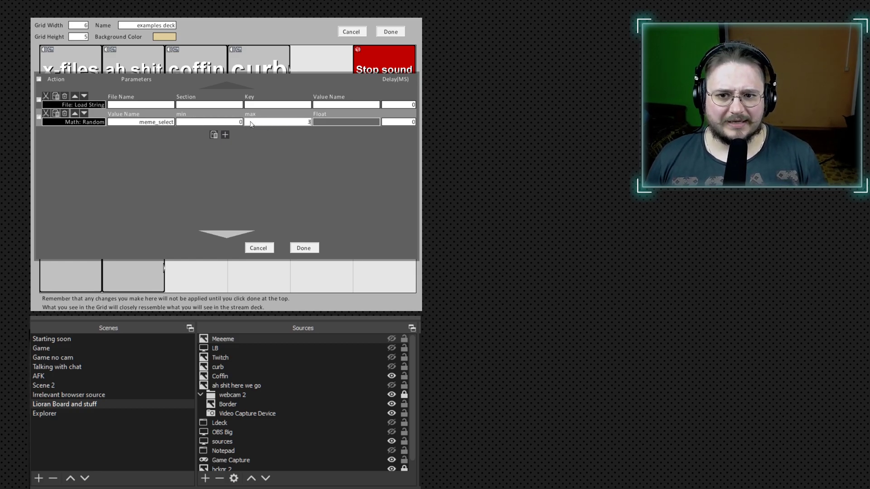
{"action": "left_click", "coordinate": [343, 124]}
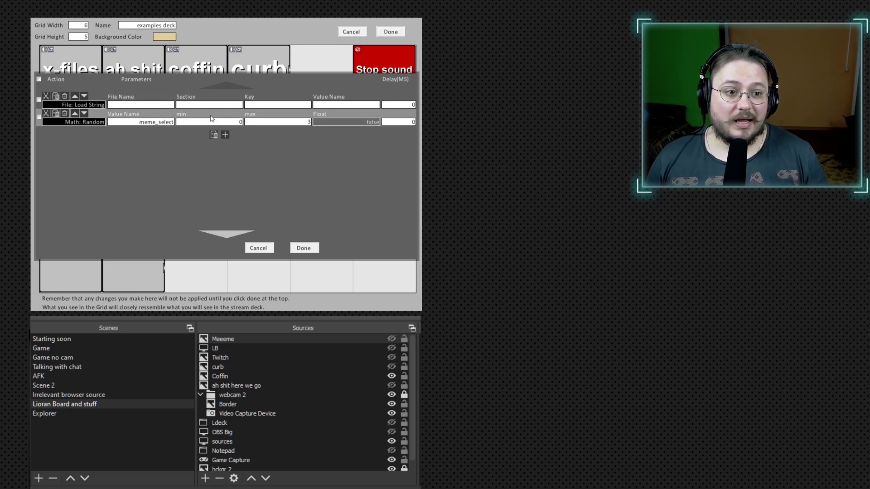
{"action": "left_click_drag", "start_coordinate": [211, 99], "coordinate": [139, 172]}
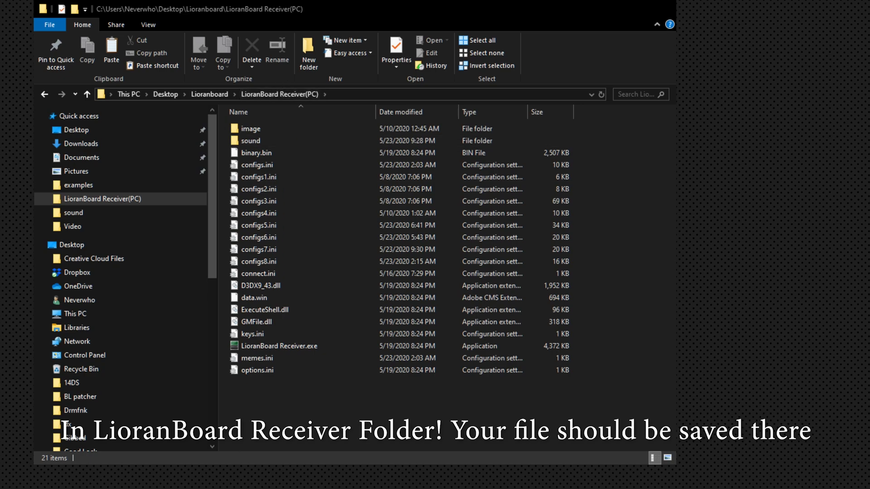
Copy configs7.ini, rename the copy memes-1.ini, then select memes.ini
{"action": "left_click", "coordinate": [293, 358]}
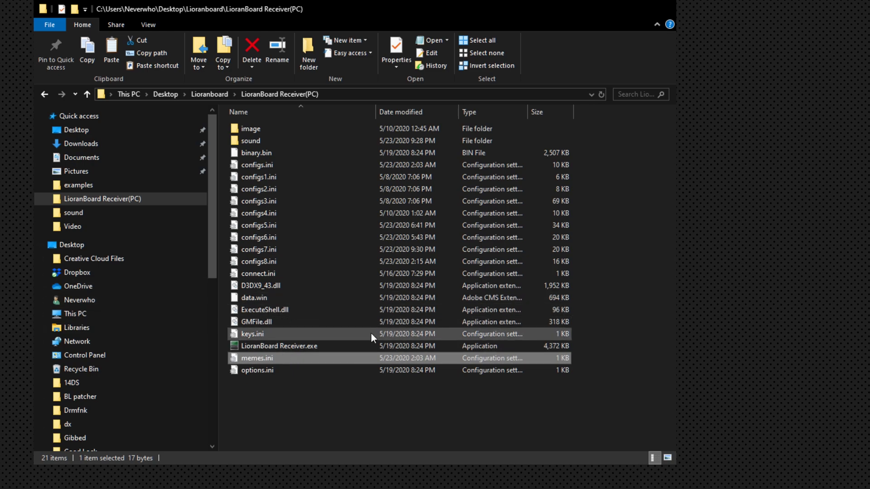
{"action": "left_click", "coordinate": [286, 249]}
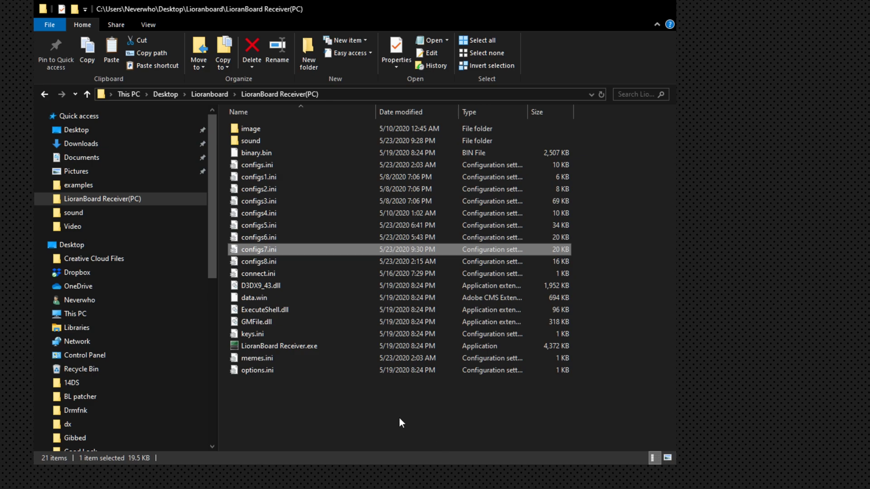
{"action": "key", "text": "ctrl+c"}
{"action": "key", "text": "ctrl+v"}
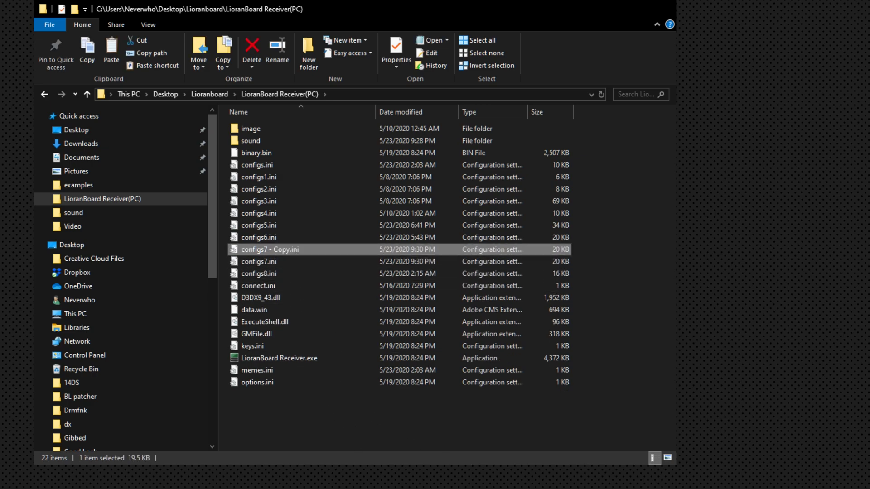
{"action": "key", "text": "F2"}
{"action": "type", "text": "memes"}
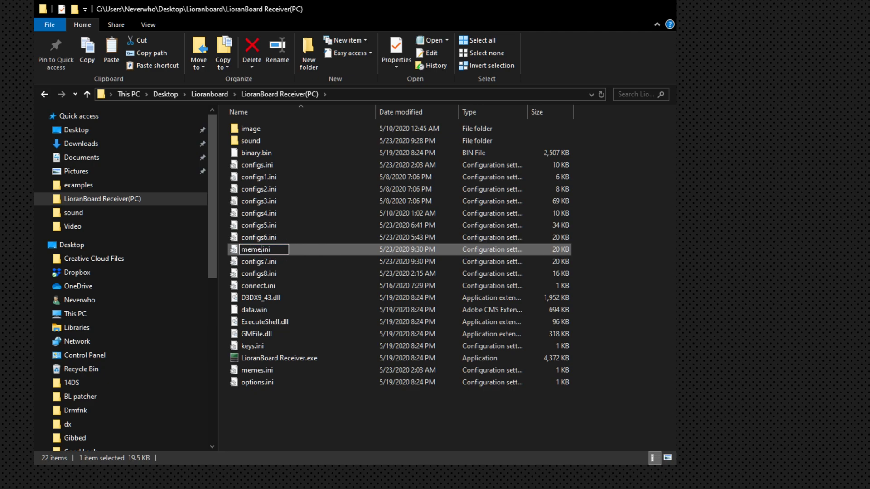
{"action": "type", "text": "-1"}
{"action": "key", "text": "Return"}
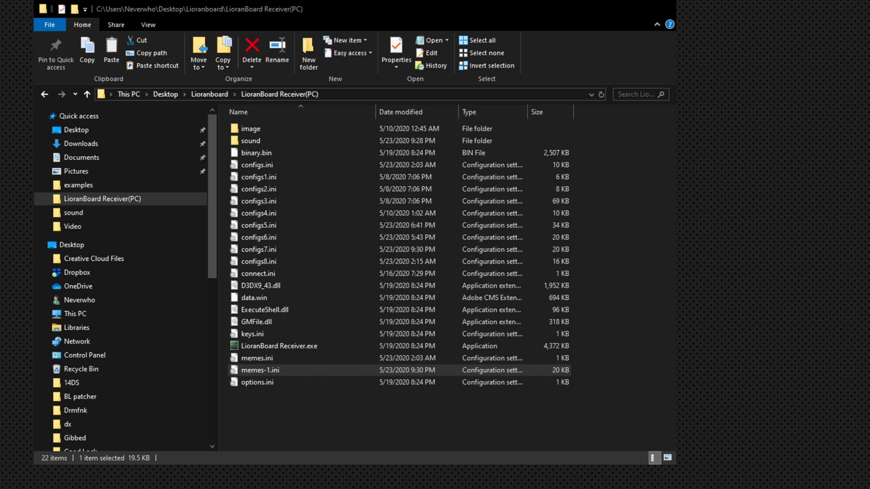
{"action": "key", "text": "alt+Tab"}
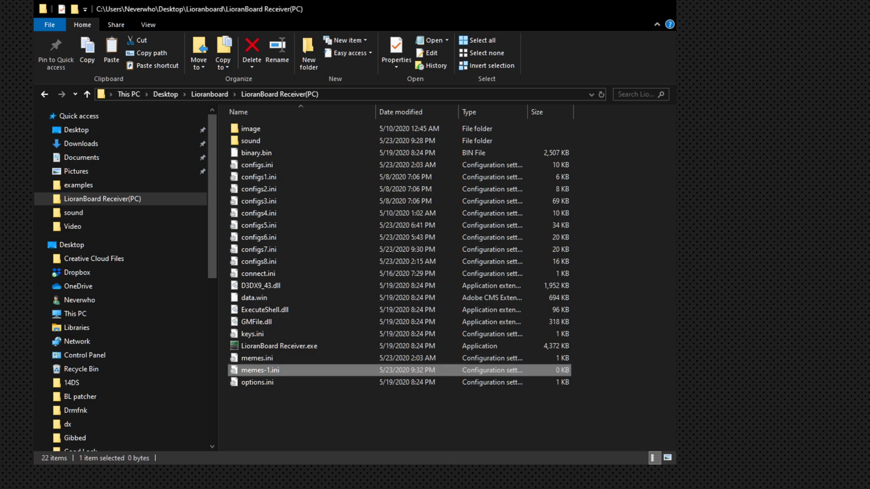
{"action": "left_click", "coordinate": [254, 362]}
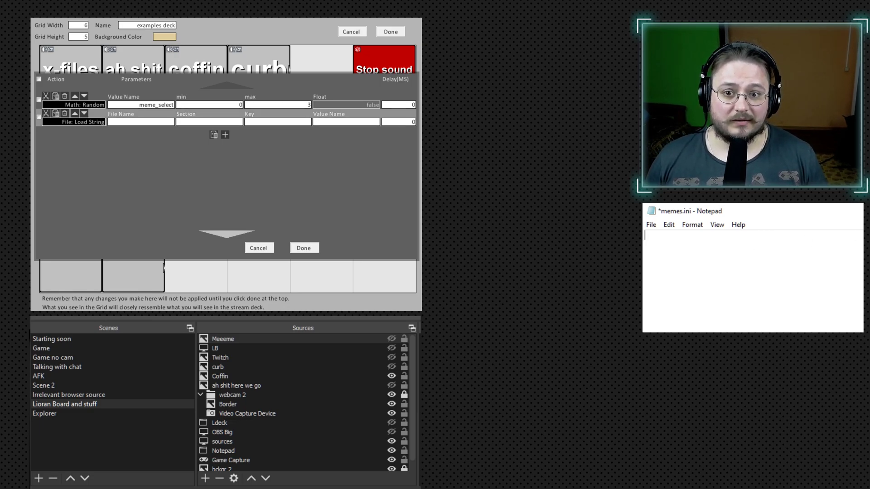
Set the File: Load String command's File Name to memes.ini
{"action": "left_click", "coordinate": [125, 122]}
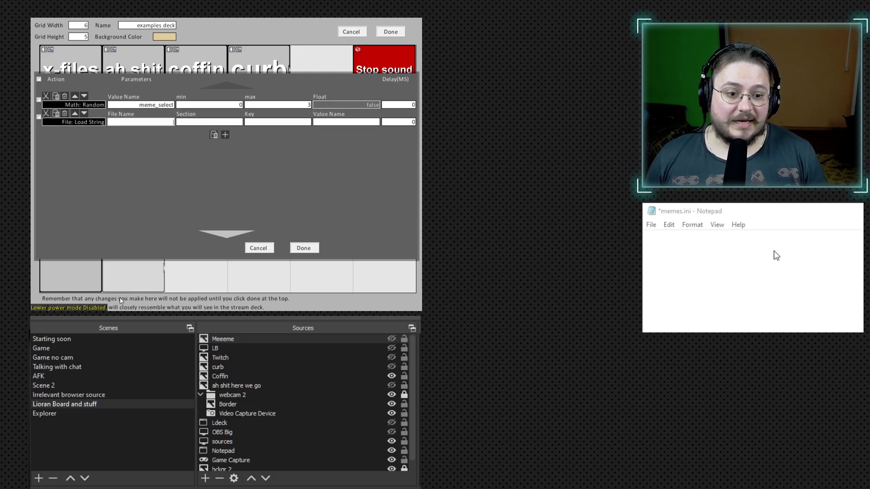
{"action": "left_click", "coordinate": [679, 215]}
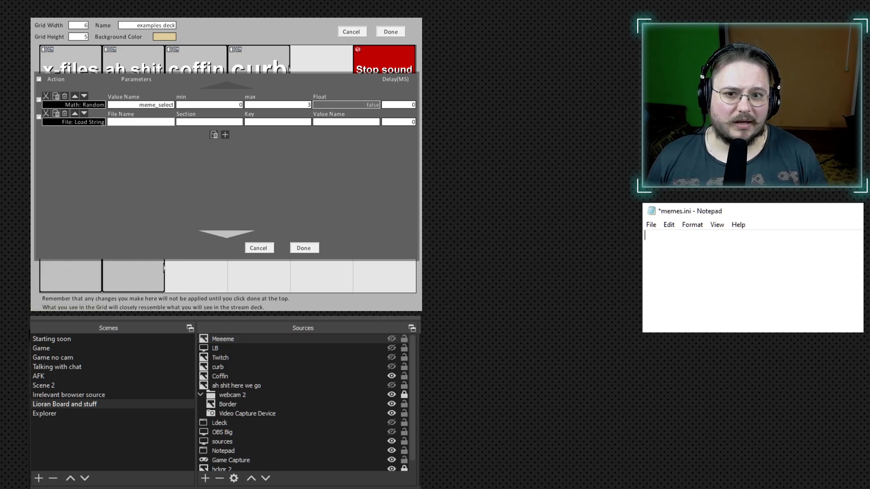
{"action": "type", "text": "meme"}
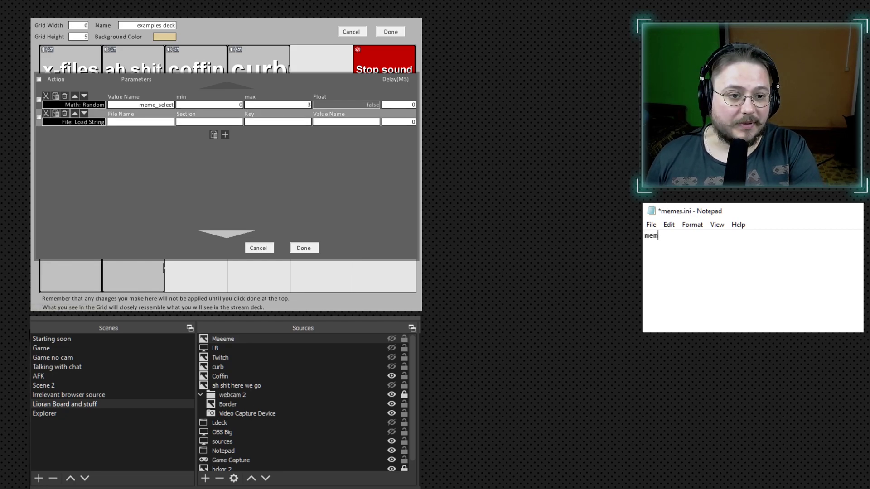
{"action": "left_click", "coordinate": [158, 122]}
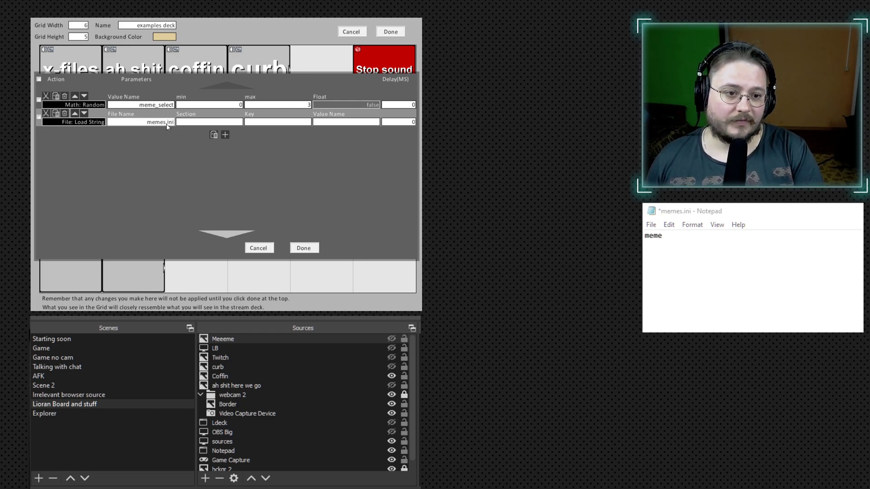
{"action": "key", "text": "Tab"}
Replace the stray text in memes.ini with an empty pair of square brackets
{"action": "left_click", "coordinate": [809, 272]}
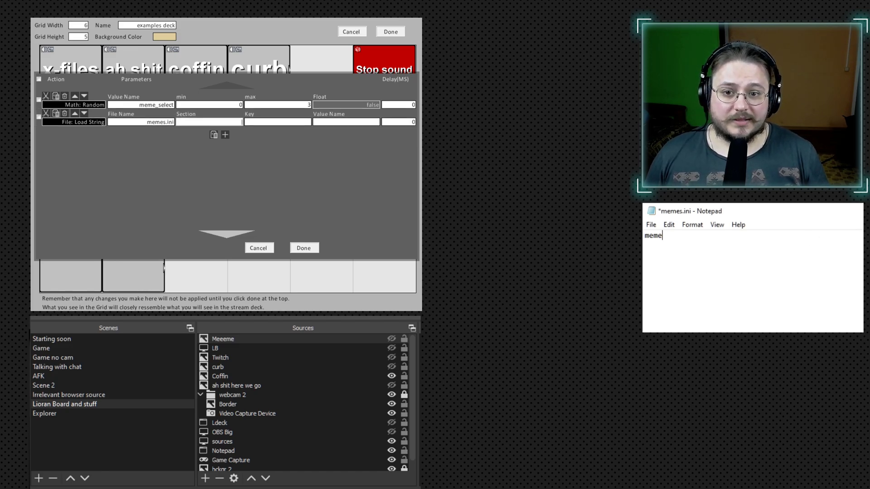
{"action": "key", "text": "BackSpace"}
{"action": "key", "text": "BackSpace"}
{"action": "key", "text": "BackSpace"}
{"action": "key", "text": "BackSpace"}
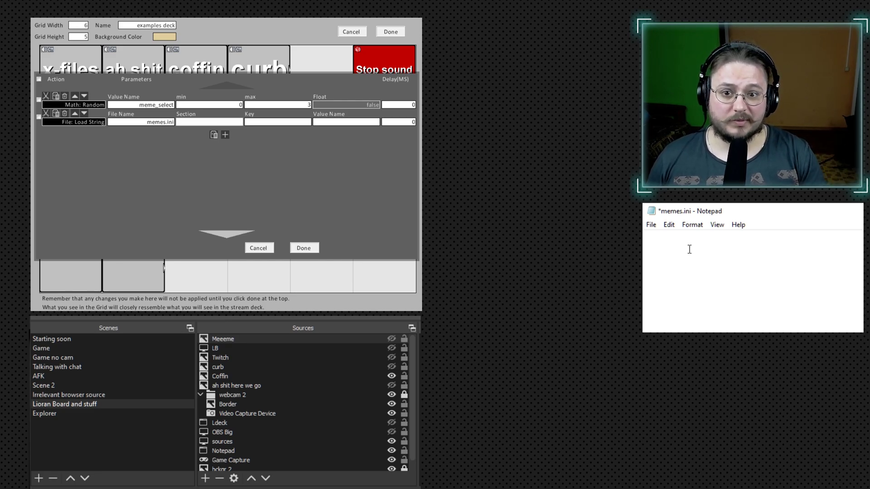
{"action": "type", "text": "[]"}
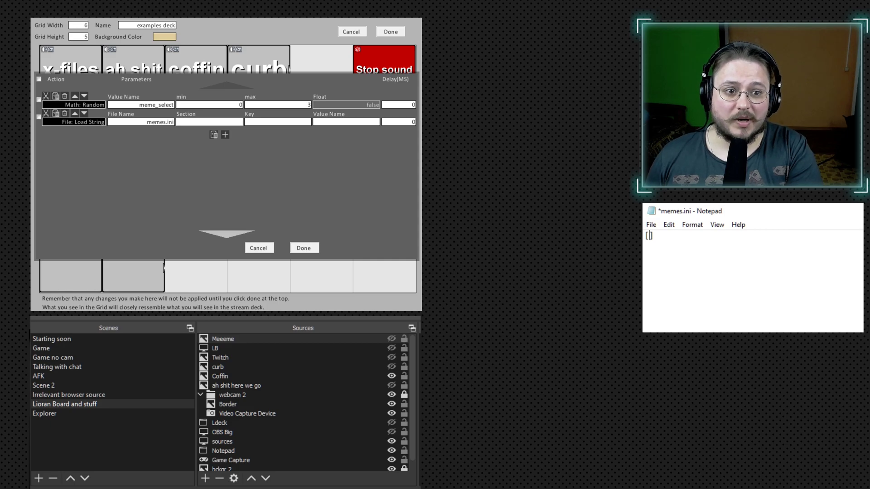
Type memes inside the brackets and set the load command's Section to memes
{"action": "type", "text": "memes"}
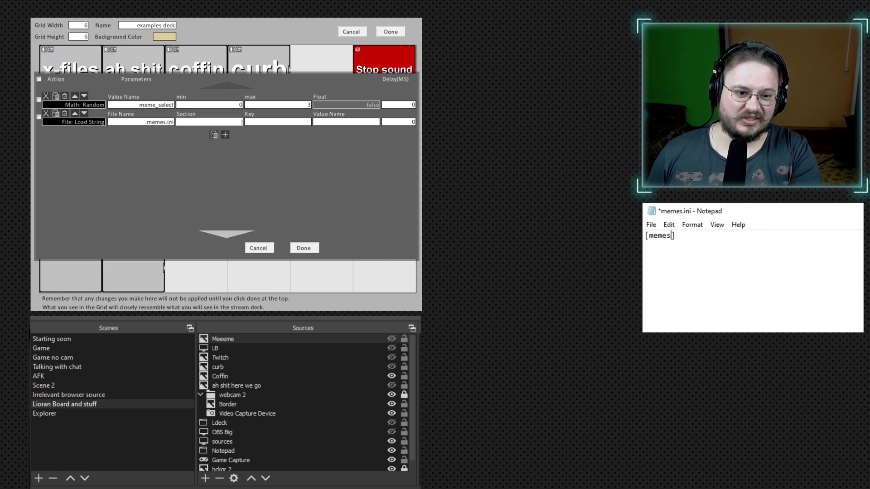
{"action": "left_click", "coordinate": [204, 130]}
{"action": "left_click", "coordinate": [209, 125]}
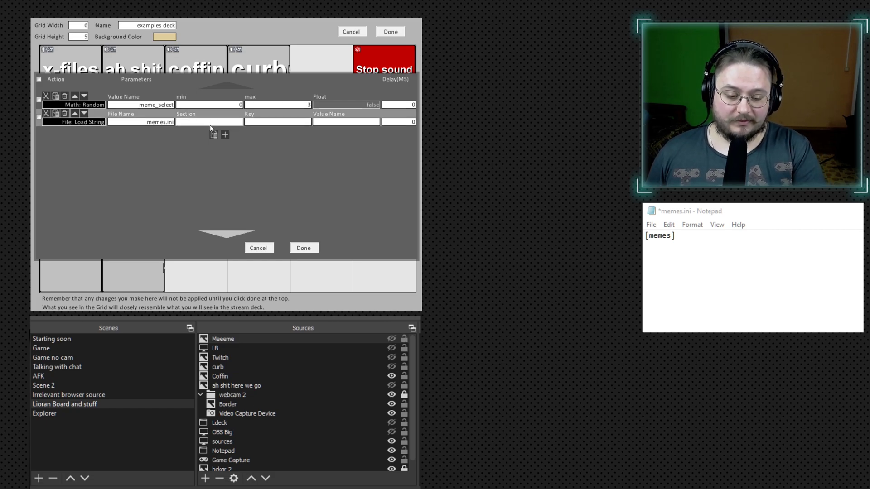
{"action": "type", "text": "memes"}
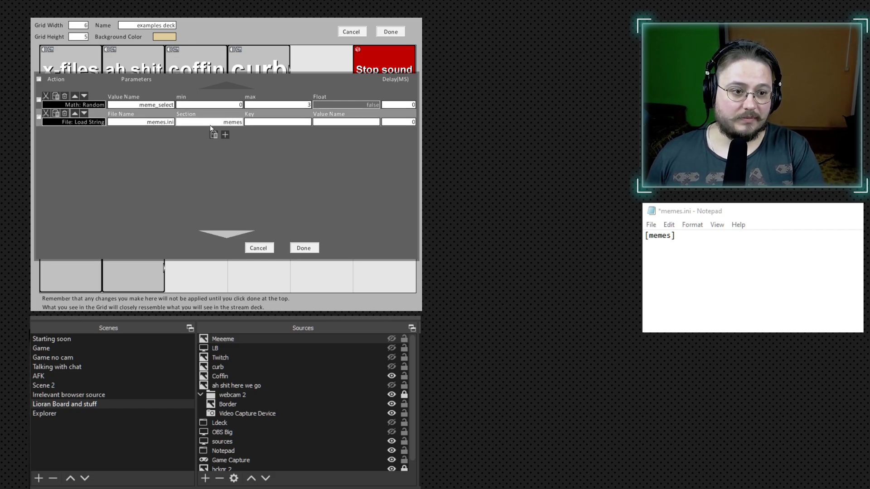
{"action": "left_click", "coordinate": [265, 126]}
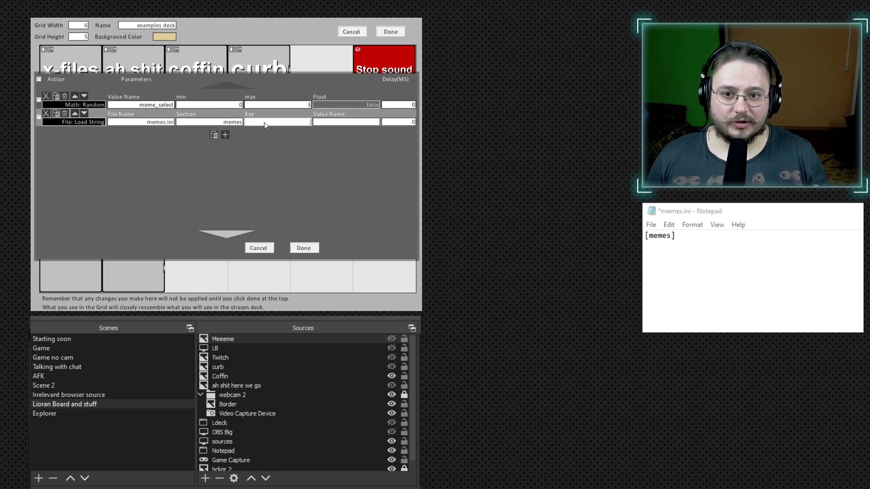
List meme_0, meme_1 and meme_2 on separate lines under the [memes] header
{"action": "left_click", "coordinate": [789, 325]}
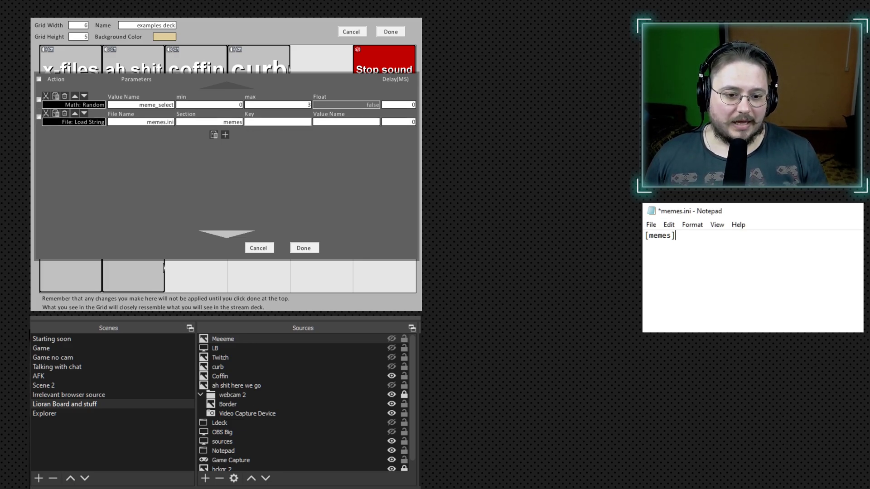
{"action": "key", "text": "Return"}
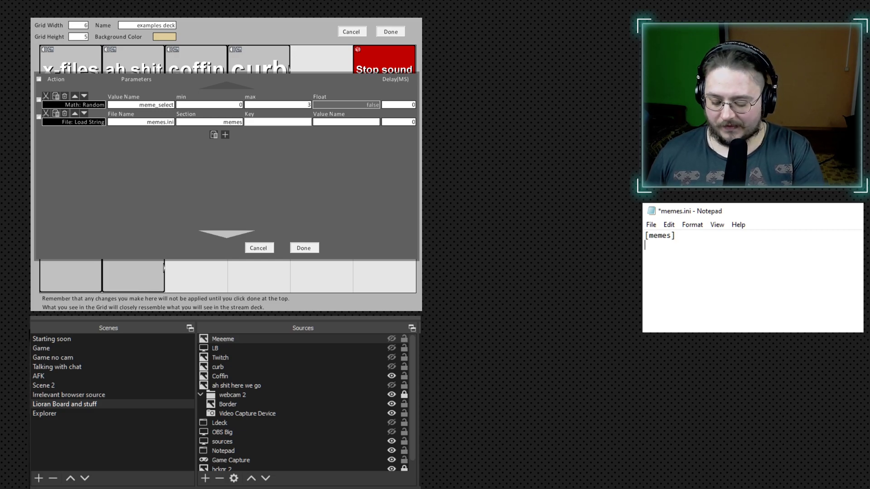
{"action": "type", "text": "meme_0 meme_1"}
{"action": "key", "text": "Return"}
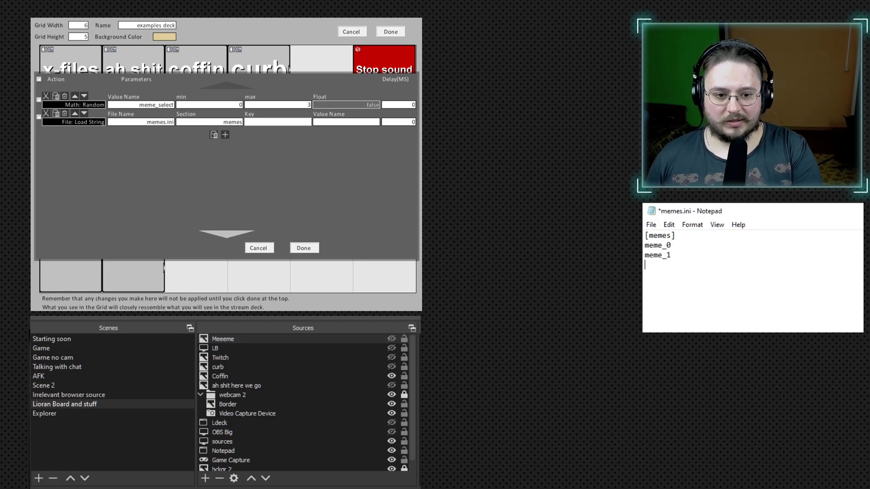
{"action": "type", "text": "meme_2"}
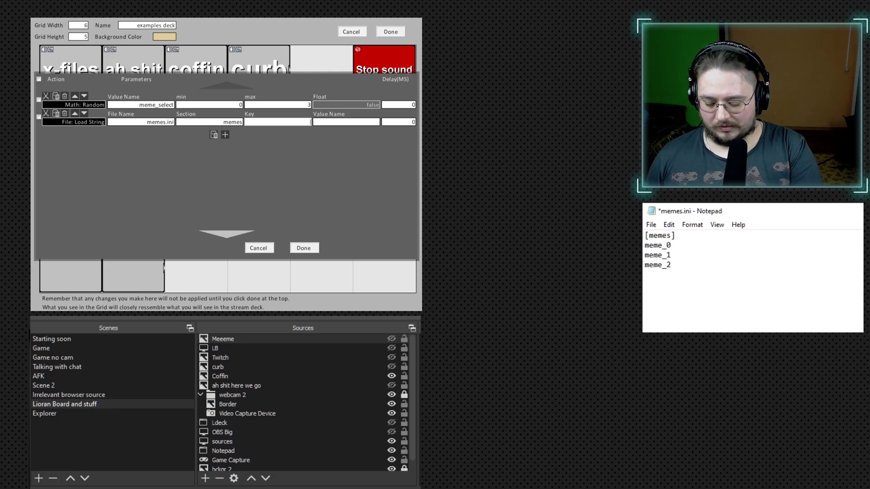